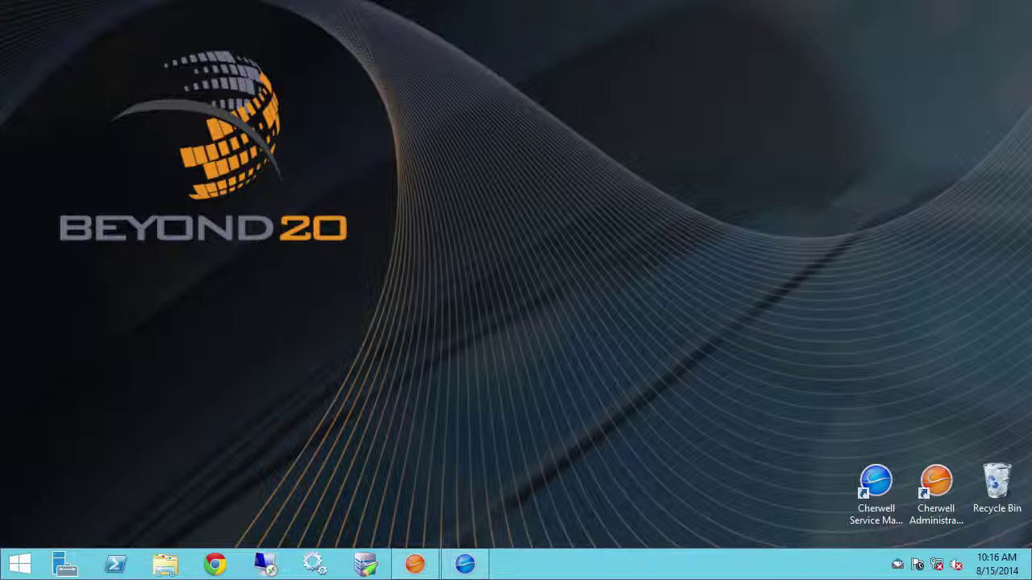
# - Save Papercut's options to listen on any IP address at port 25
pyautogui.rightClick(899, 567)
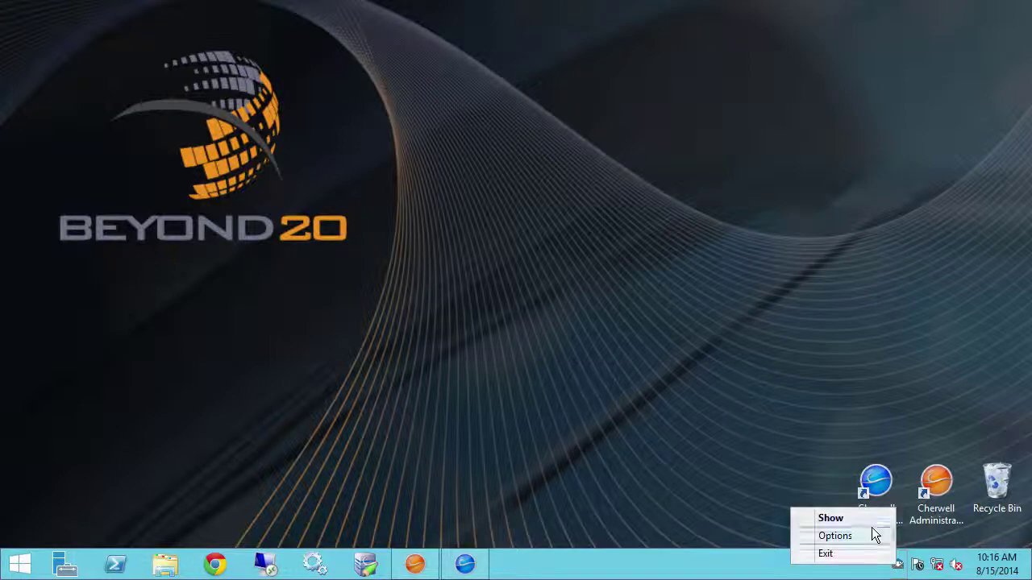
pyautogui.click(870, 540)
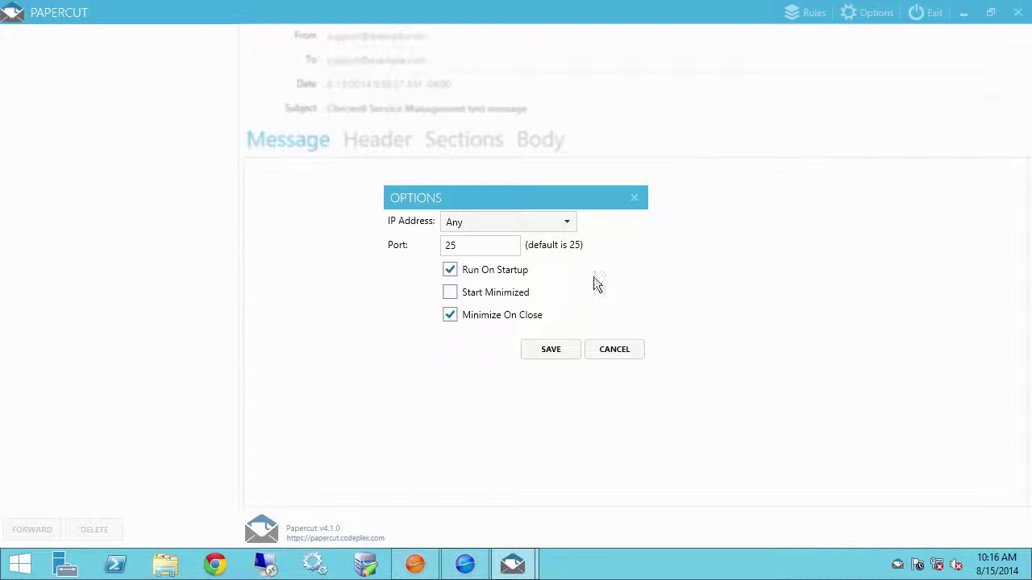
pyautogui.click(557, 349)
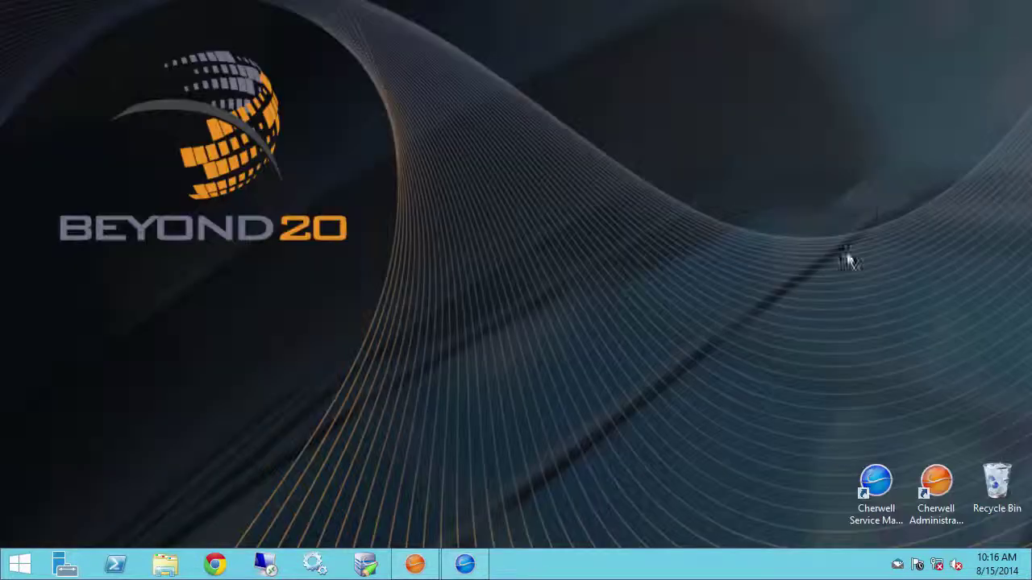
# - Return to the Administrator and open the E-mail and Event Monitoring e-mail accounts and settings
pyautogui.moveTo(412, 569)
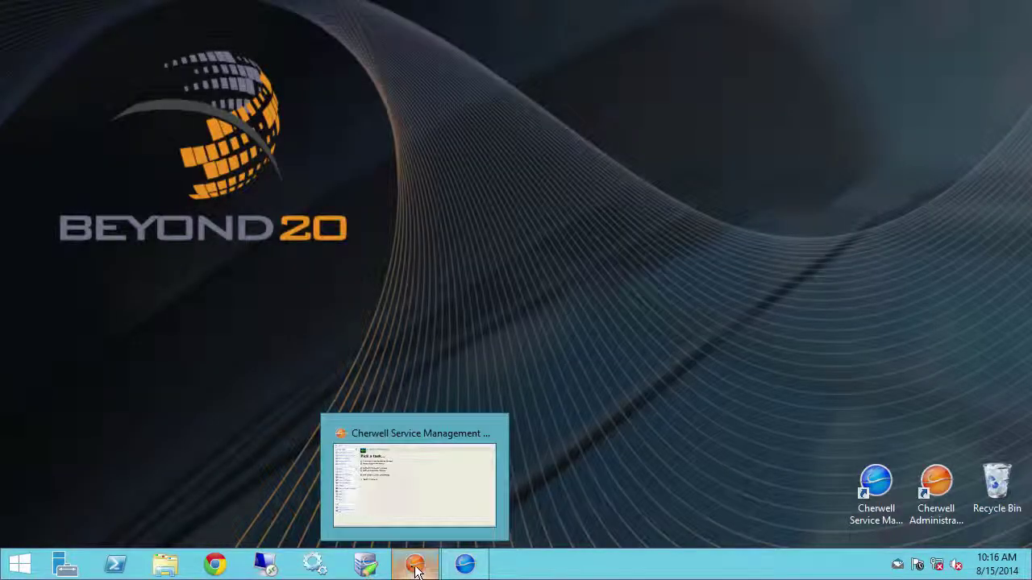
pyautogui.click(416, 566)
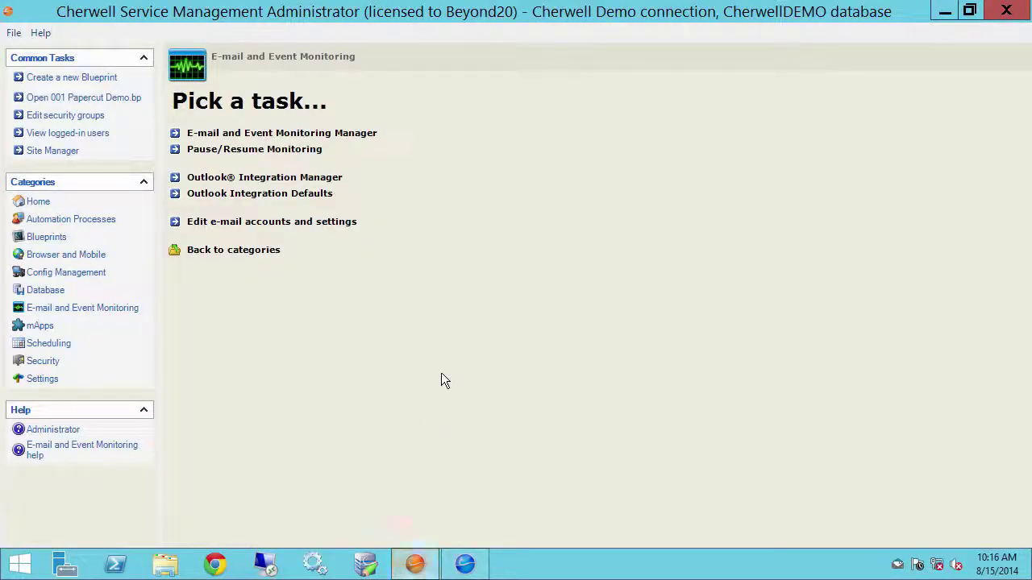
pyautogui.click(233, 253)
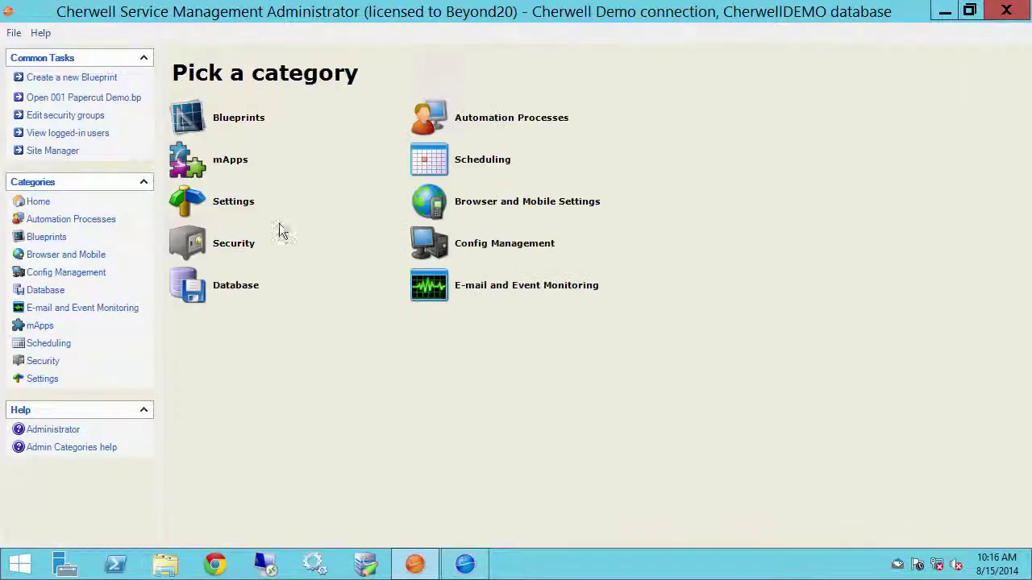
pyautogui.click(516, 295)
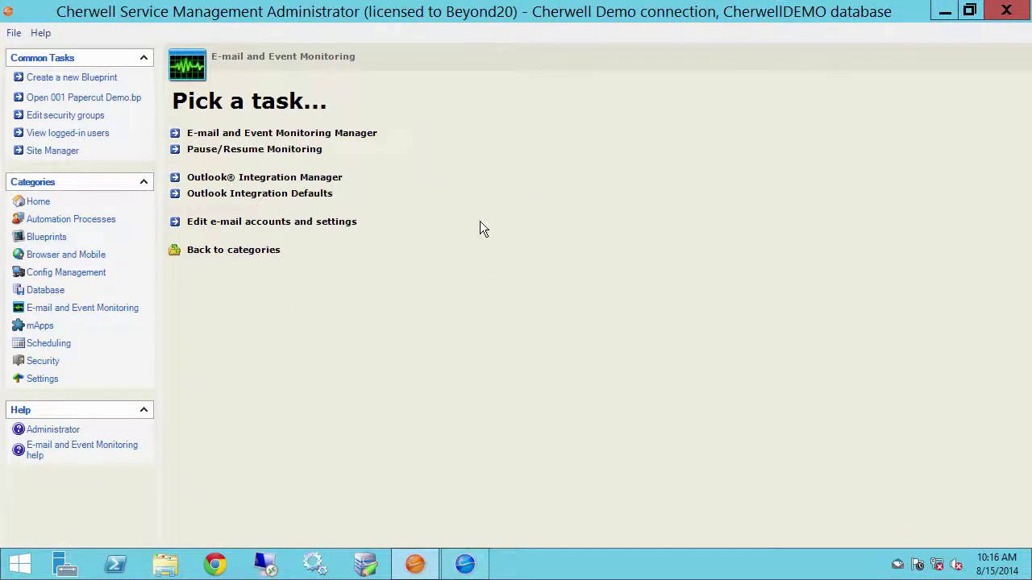
pyautogui.click(283, 222)
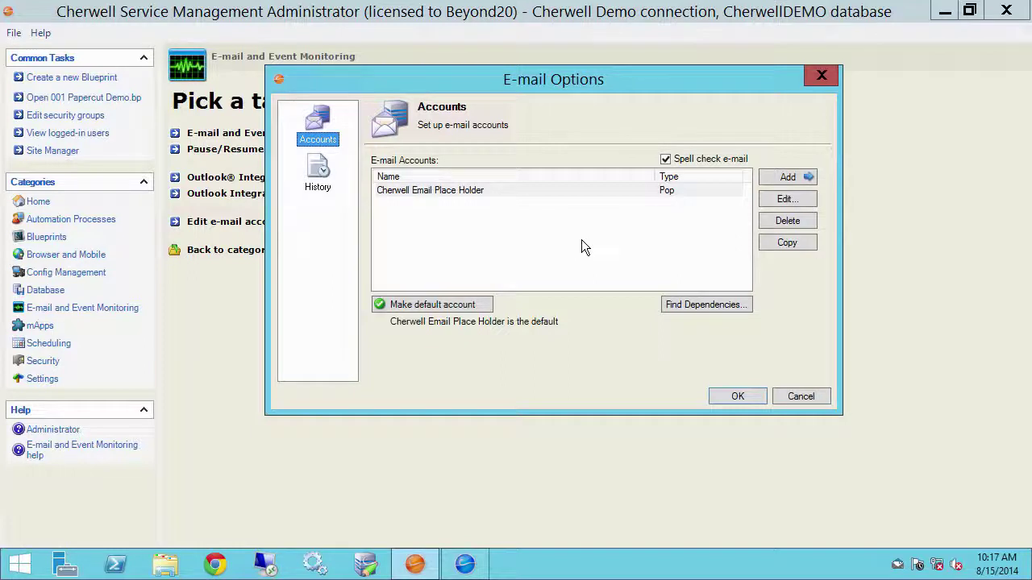
# - Edit the Cherwell Email Place Holder account and set its outgoing SMTP server to 127.0.0.1
pyautogui.click(786, 199)
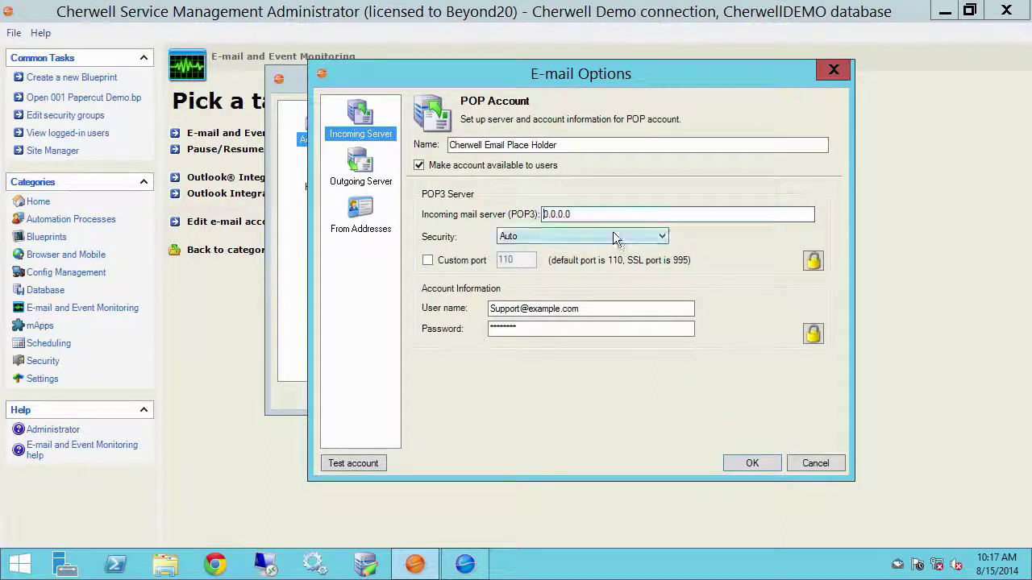
pyautogui.click(363, 179)
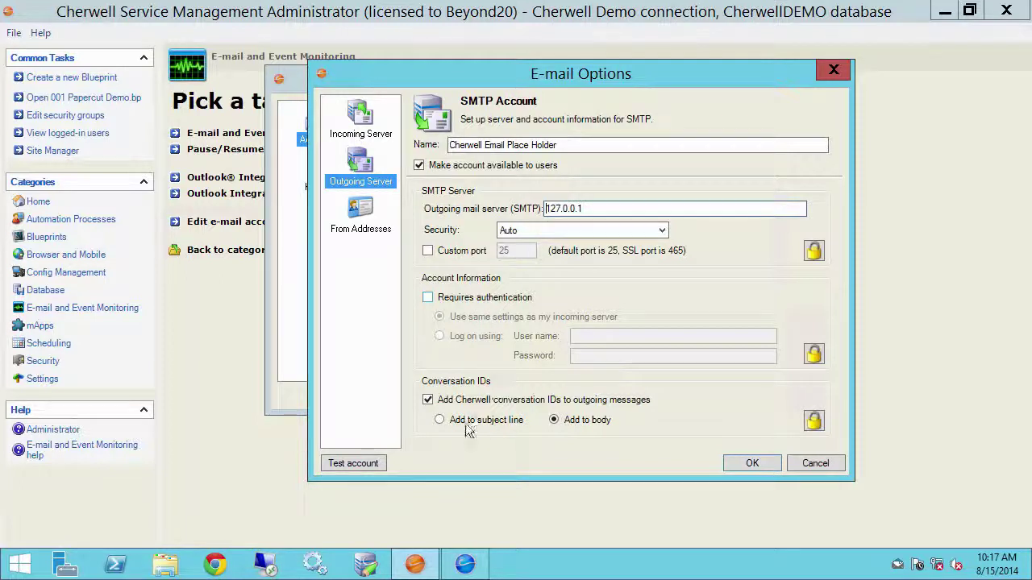
# - Test the placeholder account from its From Addresses page and close the success message
pyautogui.click(355, 211)
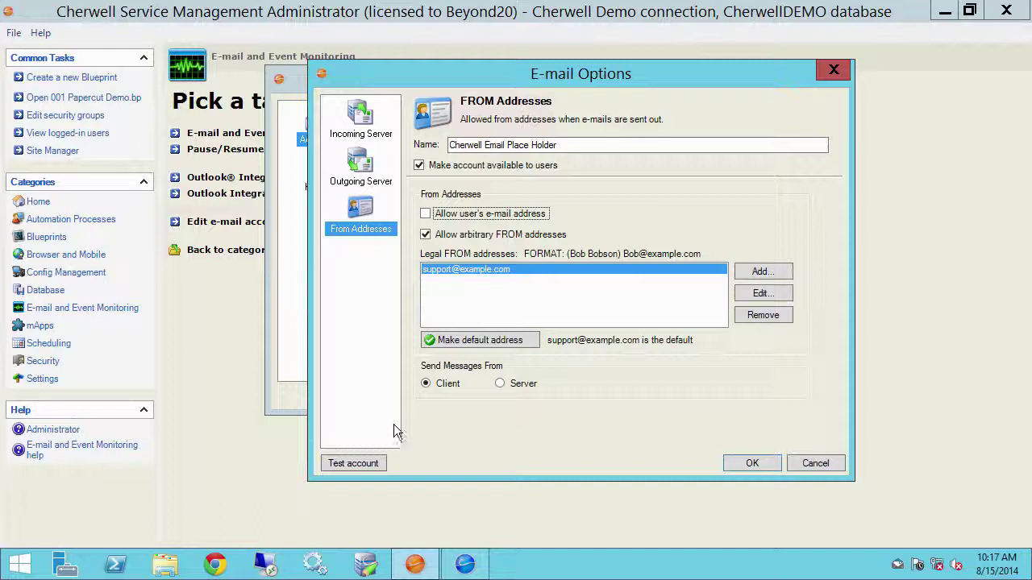
pyautogui.click(353, 463)
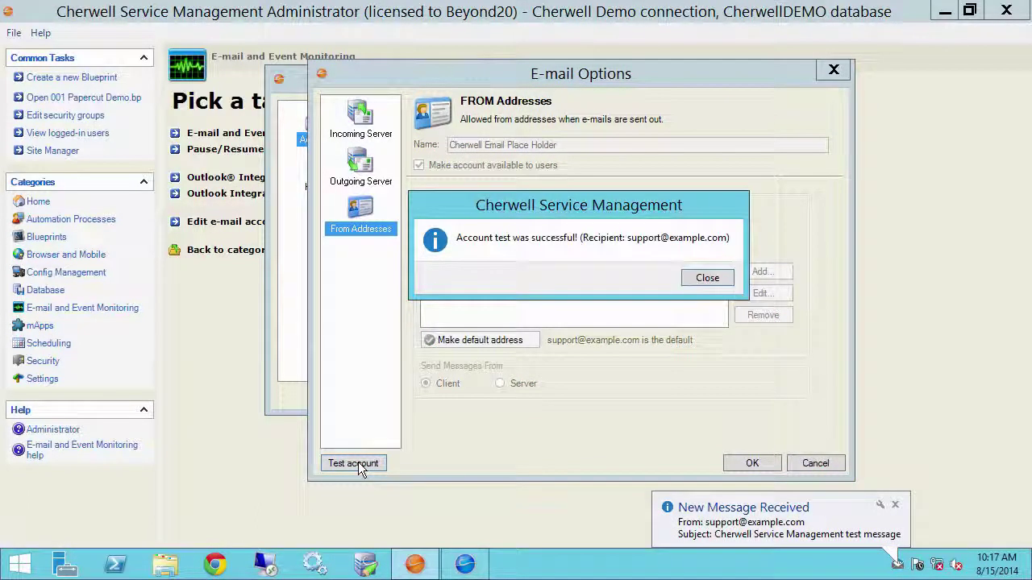
pyautogui.moveTo(497, 237); pyautogui.dragTo(386, 269)
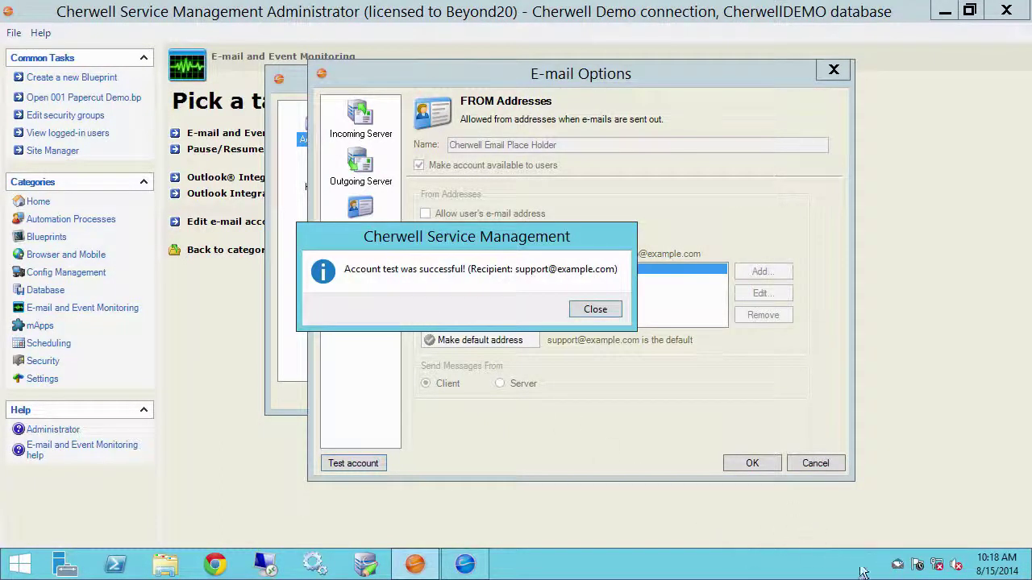
pyautogui.click(590, 312)
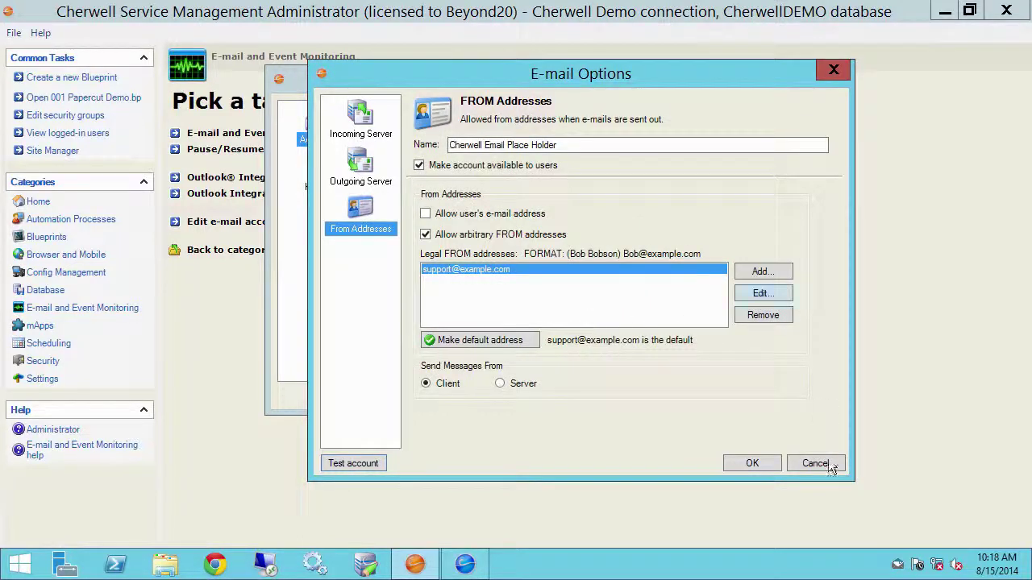
pyautogui.rightClick(897, 566)
# - Show the captured test message in Papercut and delete it
pyautogui.click(858, 510)
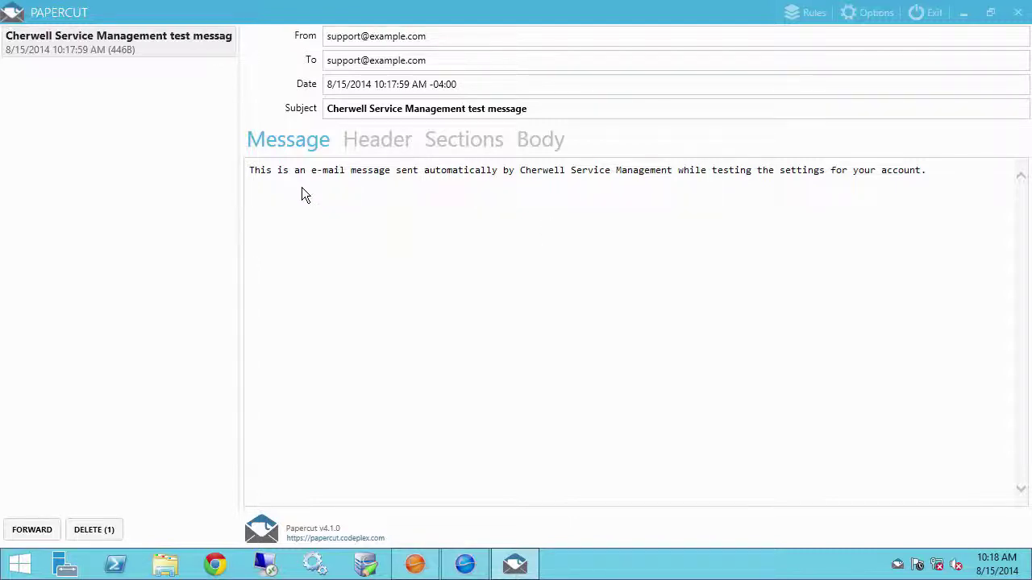
pyautogui.click(107, 539)
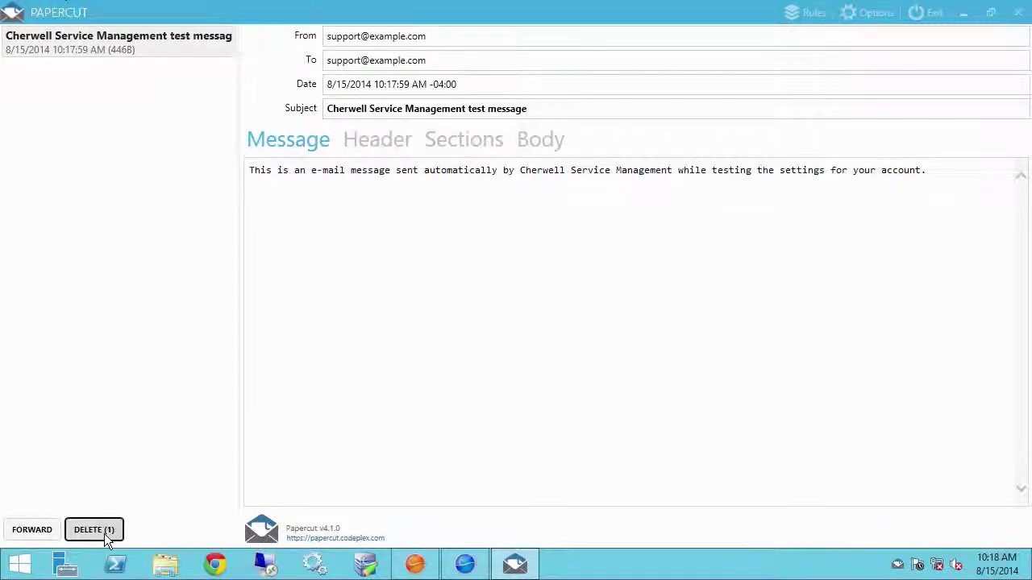
# - Hide Papercut, confirm the From Addresses and E-mail Options dialogs, and switch to the Incidents list
pyautogui.click(964, 12)
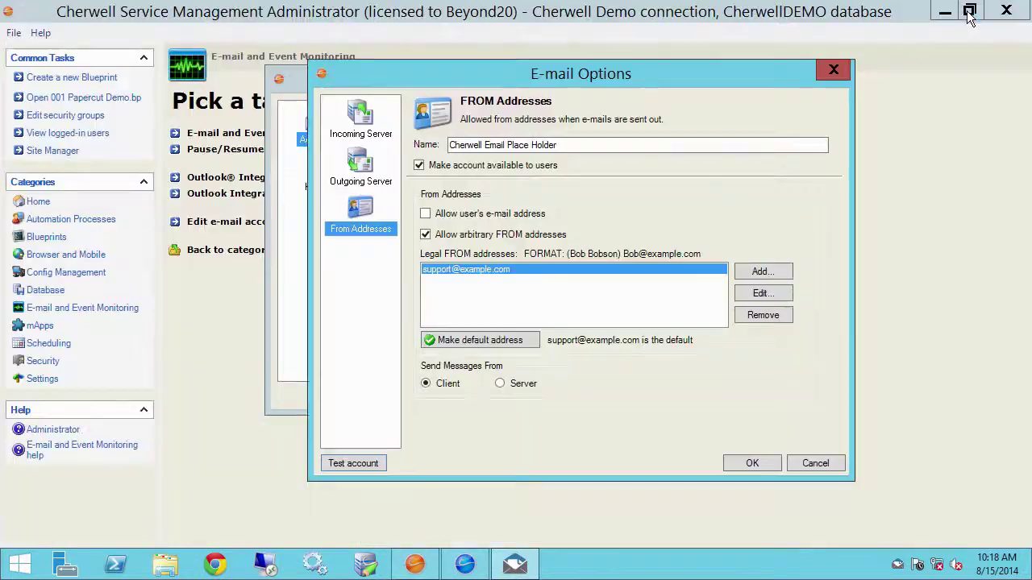
pyautogui.click(763, 465)
pyautogui.click(741, 398)
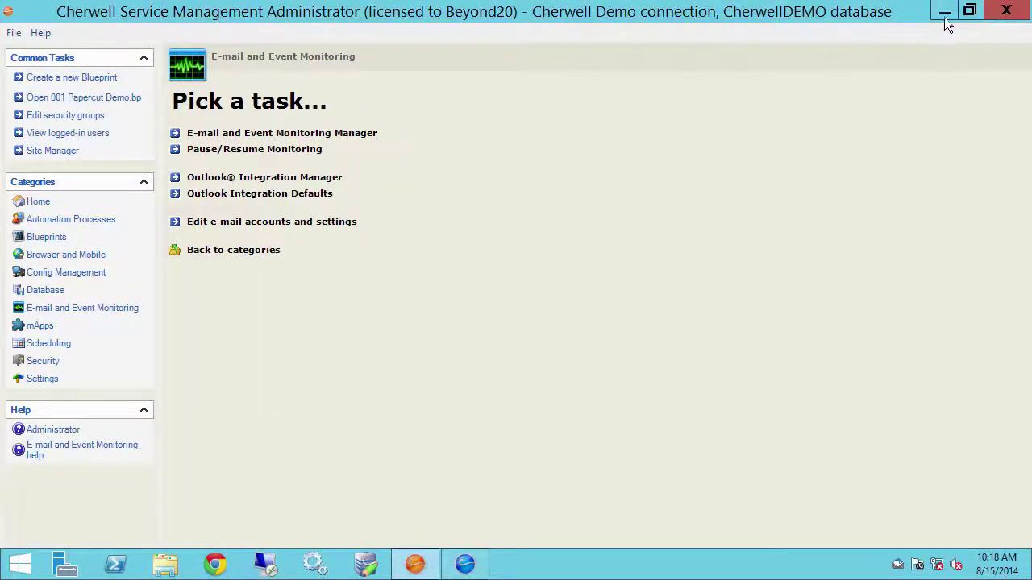
pyautogui.click(943, 12)
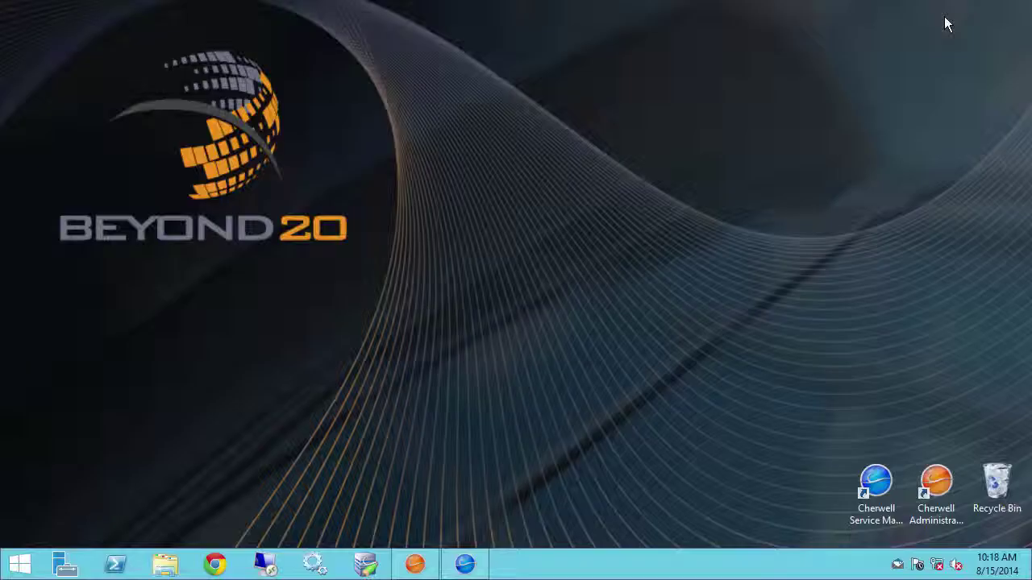
pyautogui.click(476, 562)
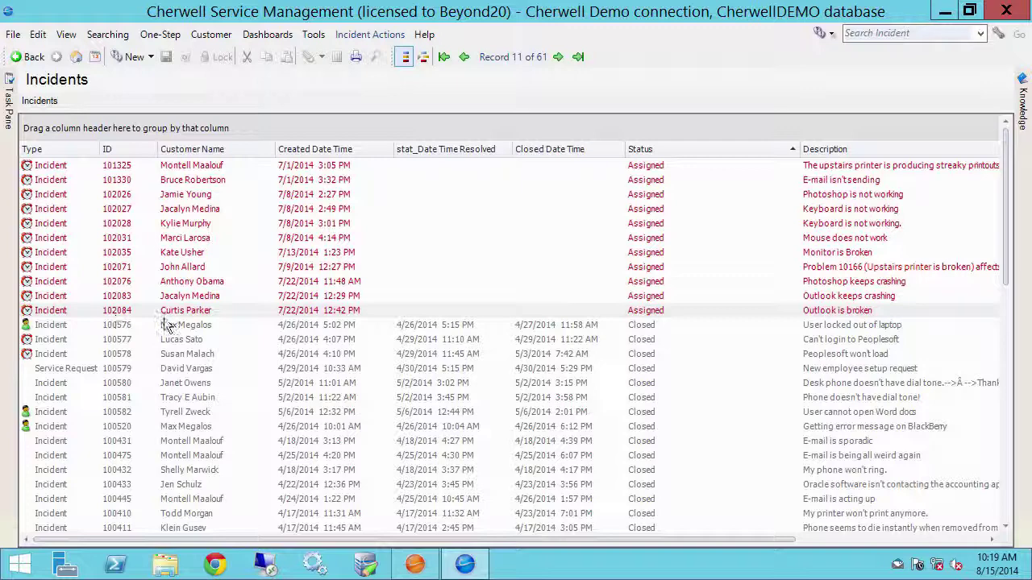
# - Run the Incident Confirmation One-Step from the Demo Papercut folder on incident 102084
pyautogui.click(167, 35)
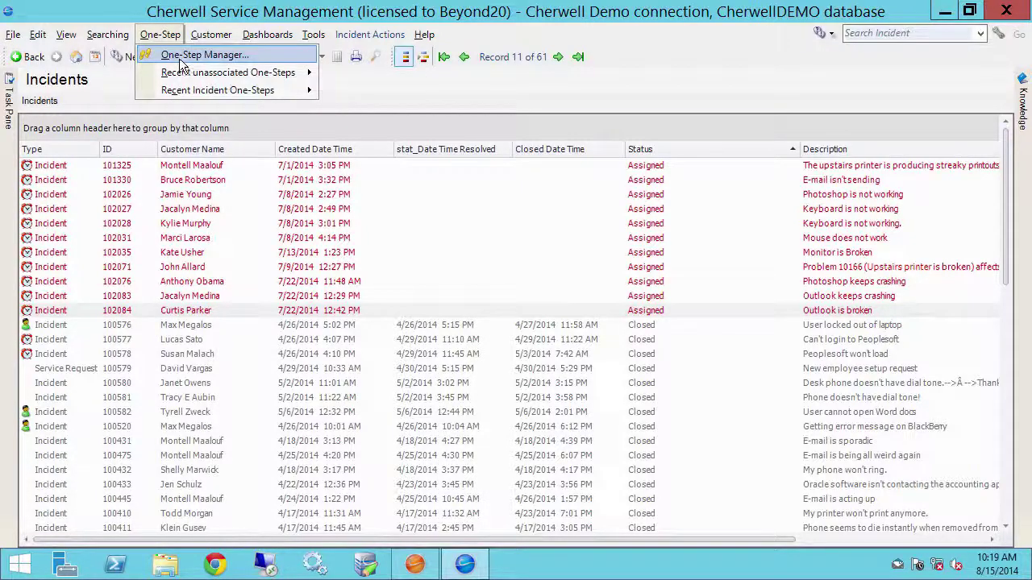
pyautogui.click(181, 58)
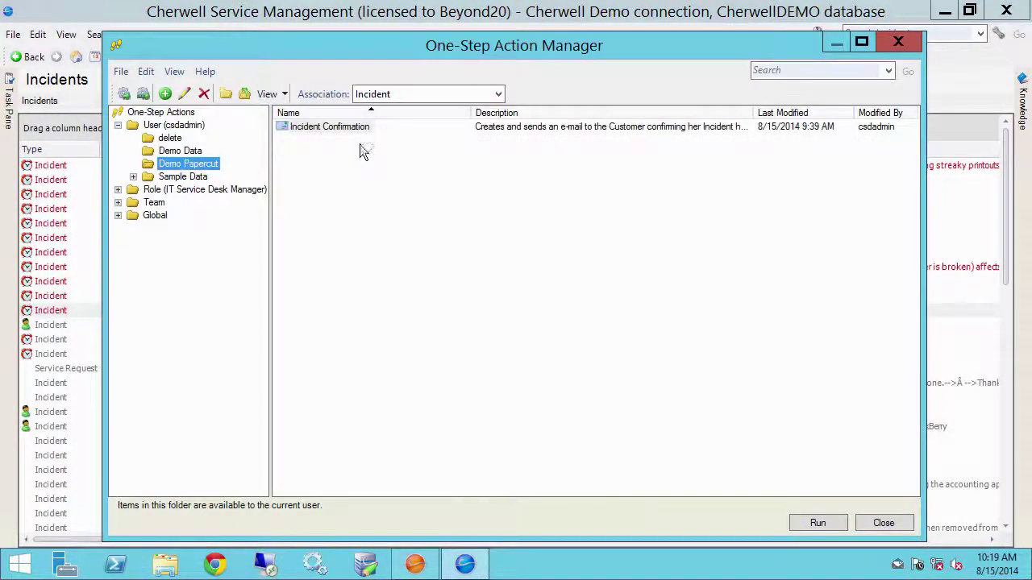
pyautogui.click(319, 155)
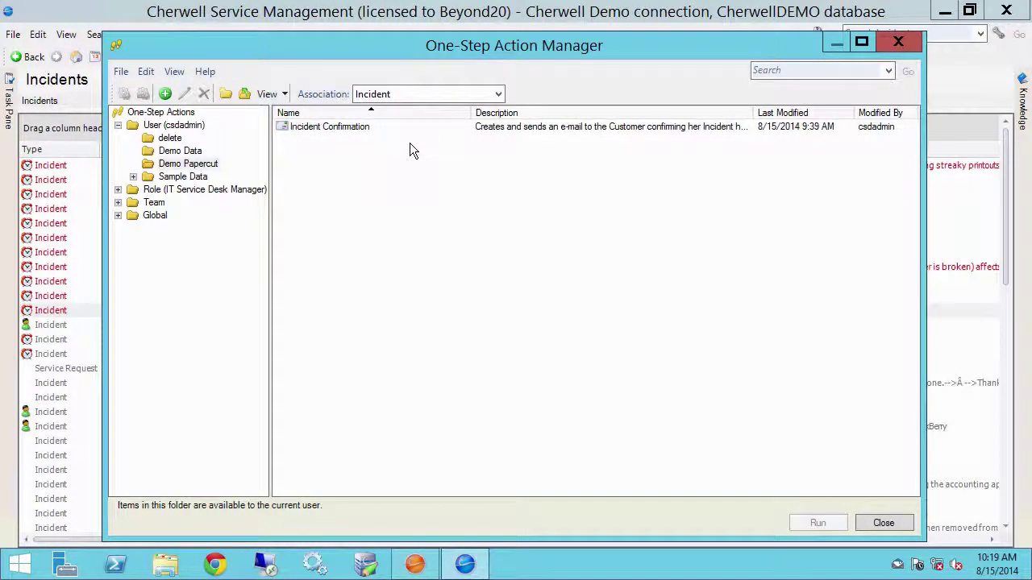
pyautogui.click(320, 130)
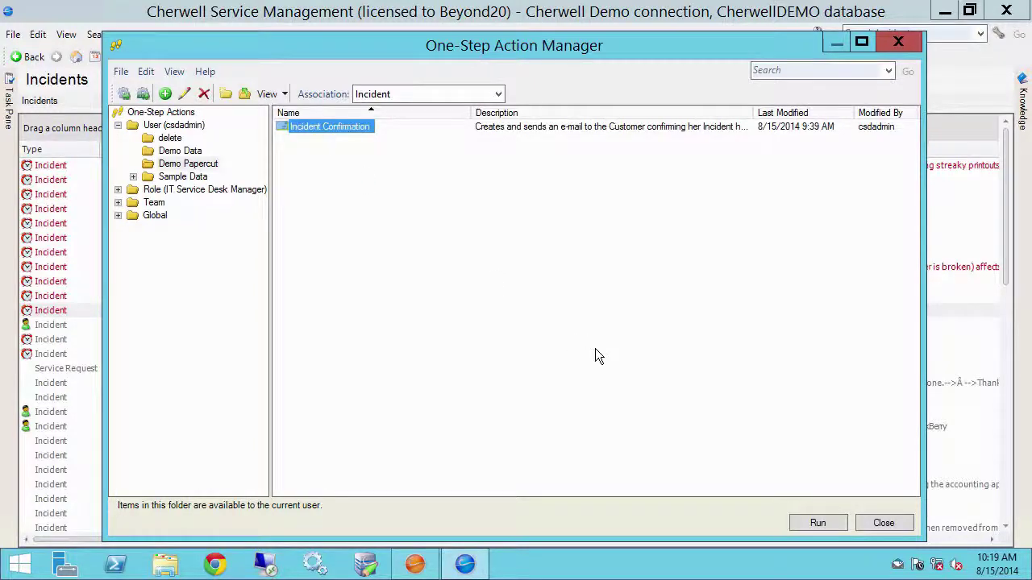
pyautogui.click(815, 523)
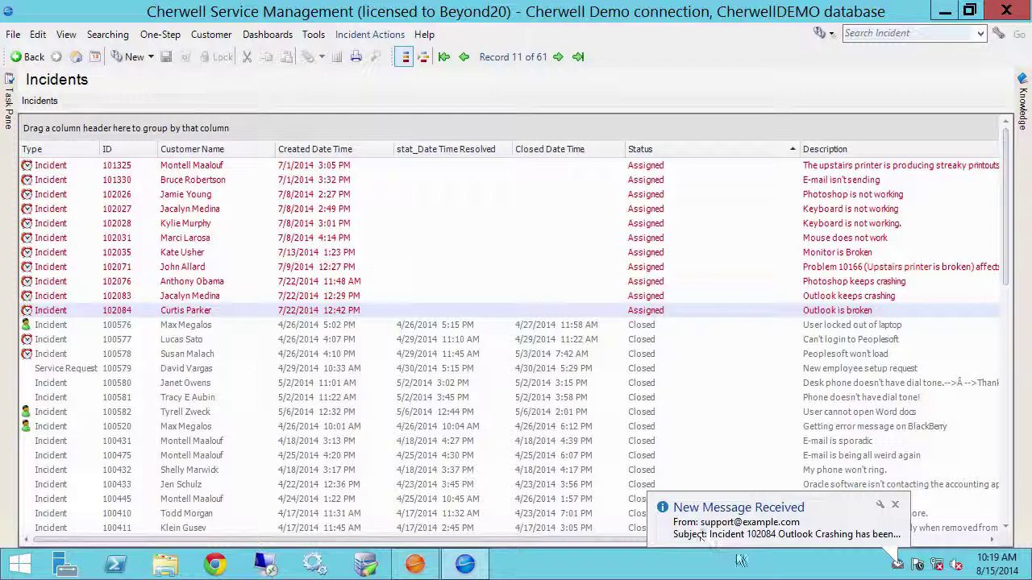
pyautogui.click(728, 531)
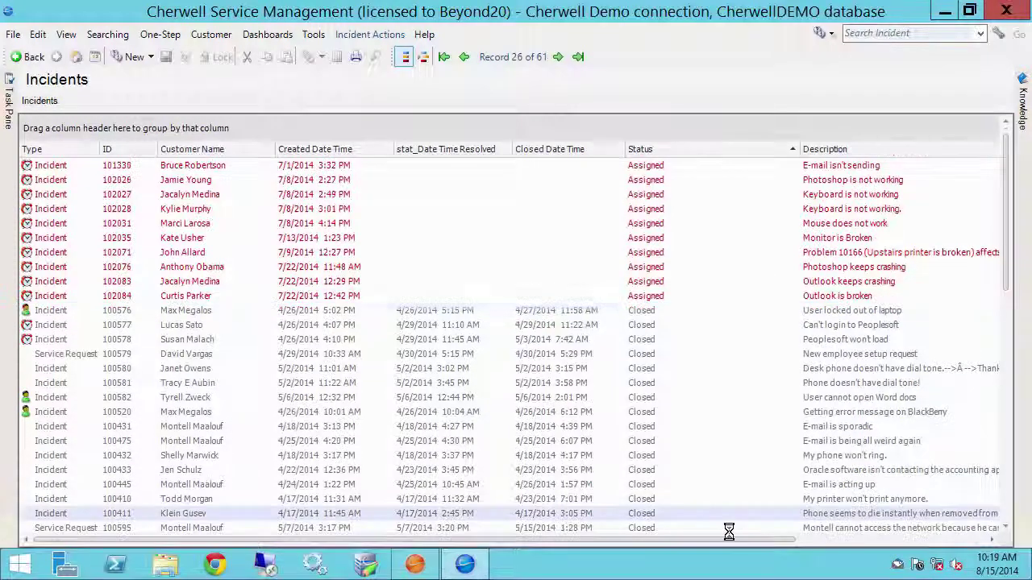
# - Show the Incident 102084 e-mail in Papercut, reviewing its Header, Sections and Body tabs
pyautogui.rightClick(897, 564)
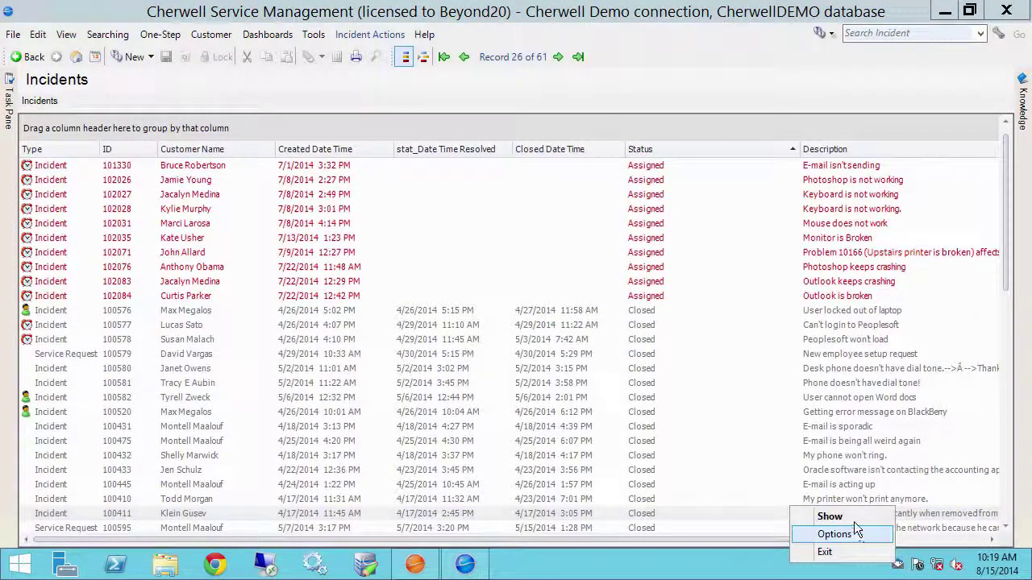
pyautogui.click(854, 520)
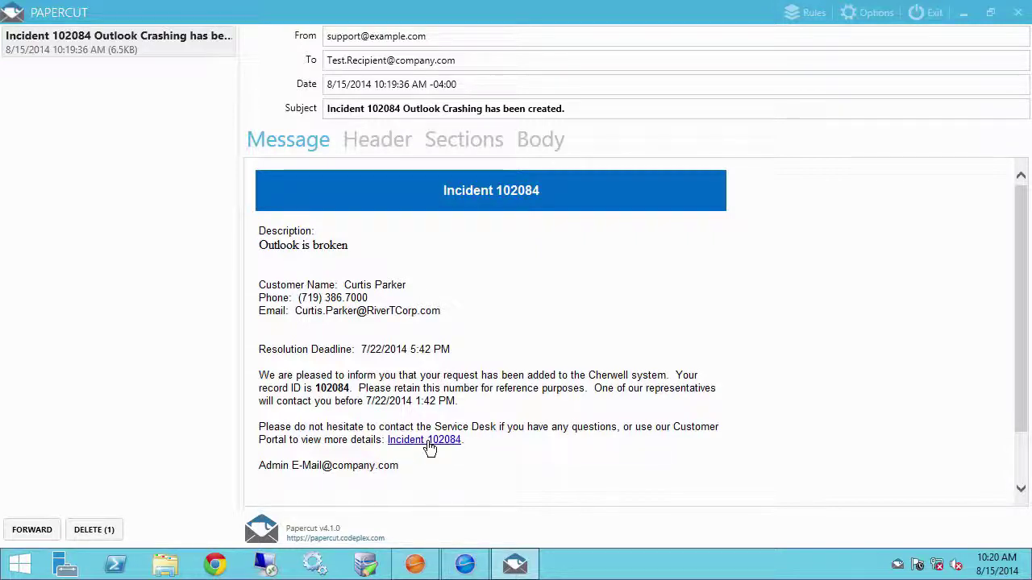
pyautogui.click(367, 139)
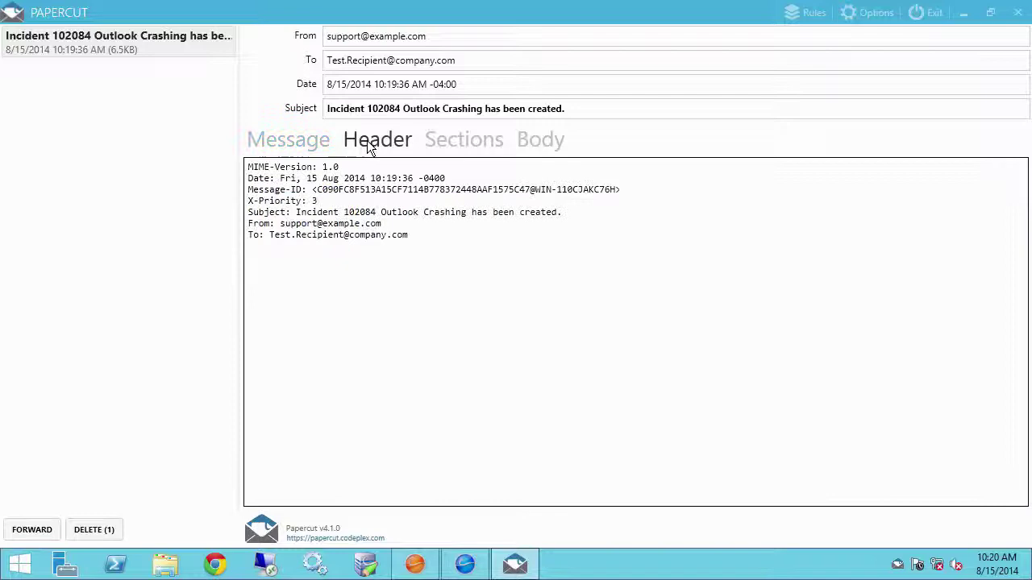
pyautogui.click(486, 145)
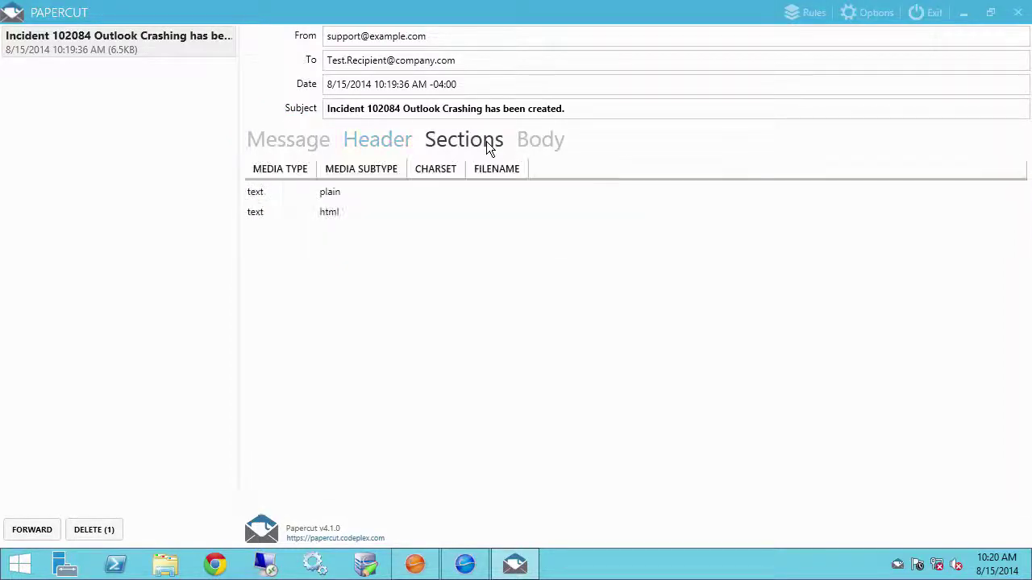
pyautogui.click(560, 145)
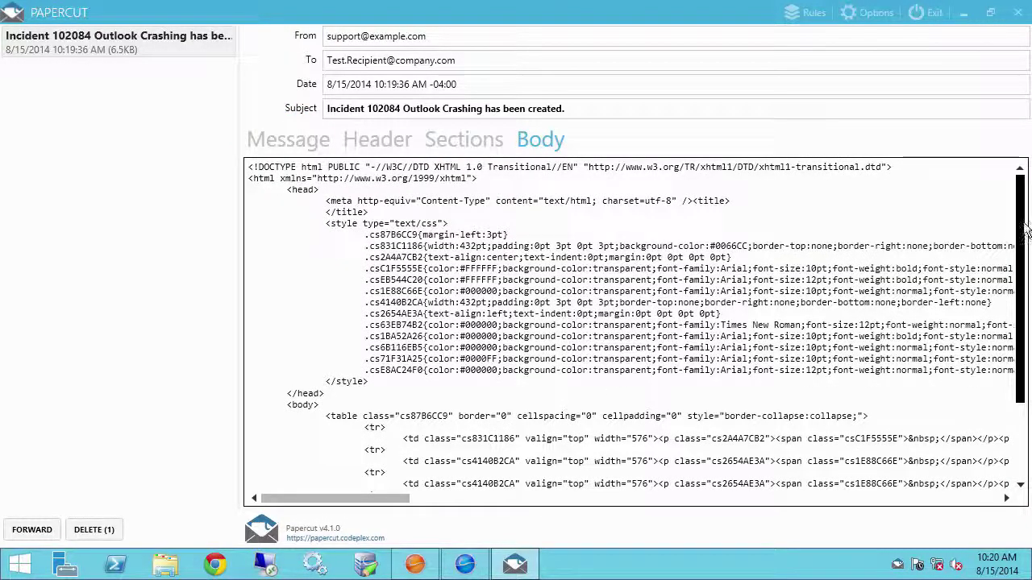
pyautogui.moveTo(1025, 231)
pyautogui.mouseDown()
pyautogui.moveTo(1024, 286)
pyautogui.moveTo(1020, 220)
pyautogui.mouseUp()
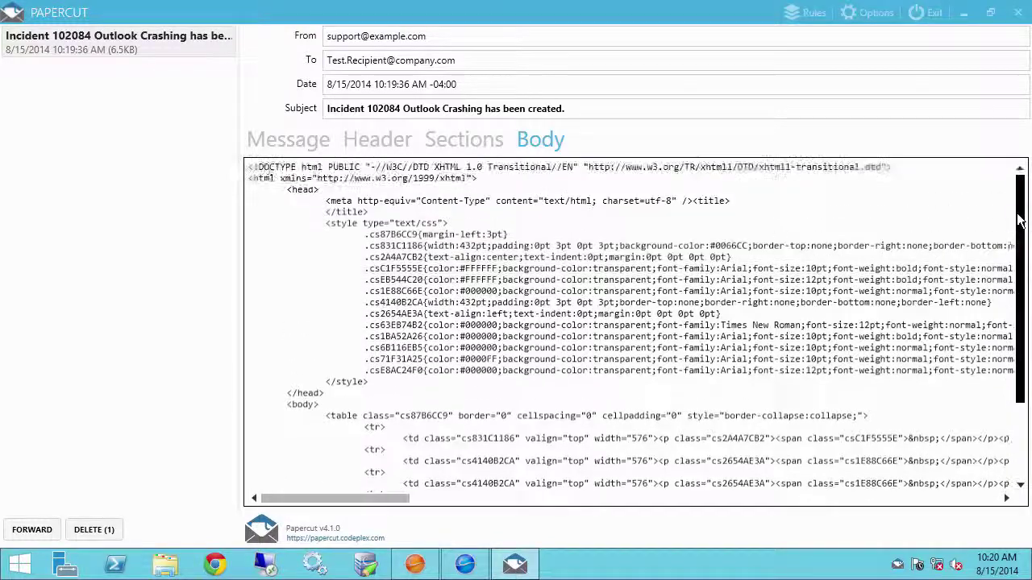
pyautogui.click(300, 142)
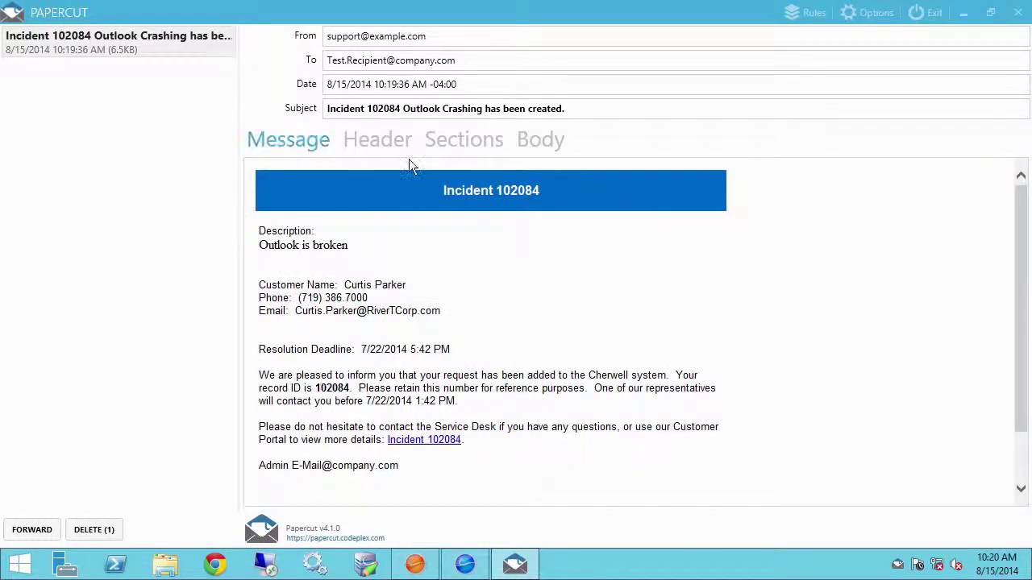
# - Minimize both Papercut and Cherwell Service Management to reveal the desktop
pyautogui.click(963, 13)
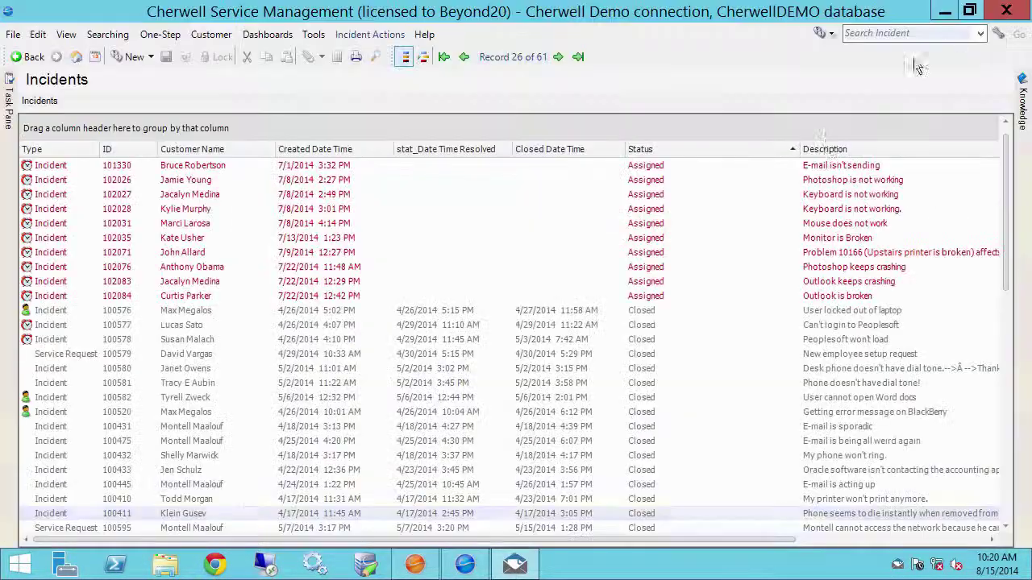
pyautogui.click(945, 10)
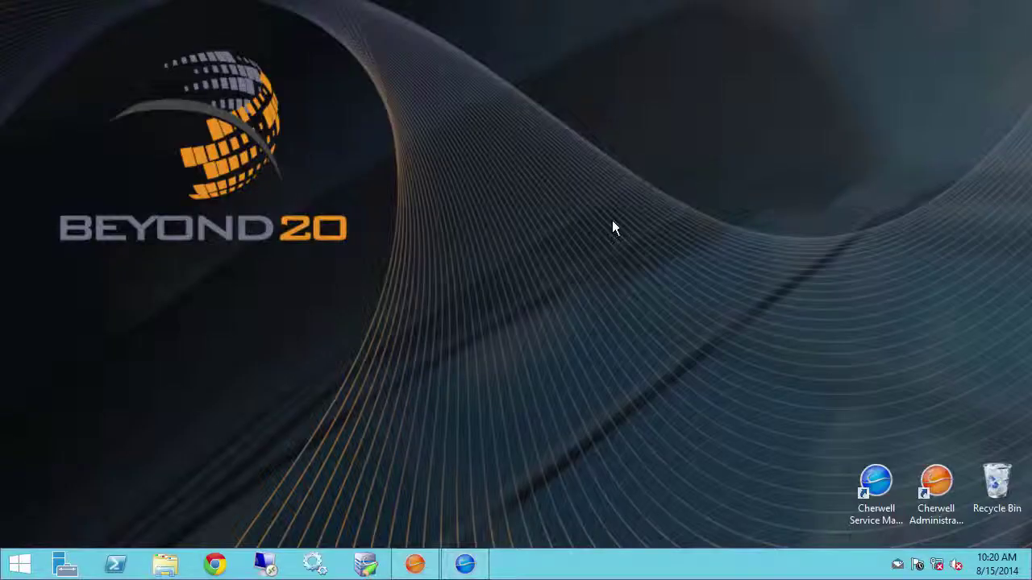